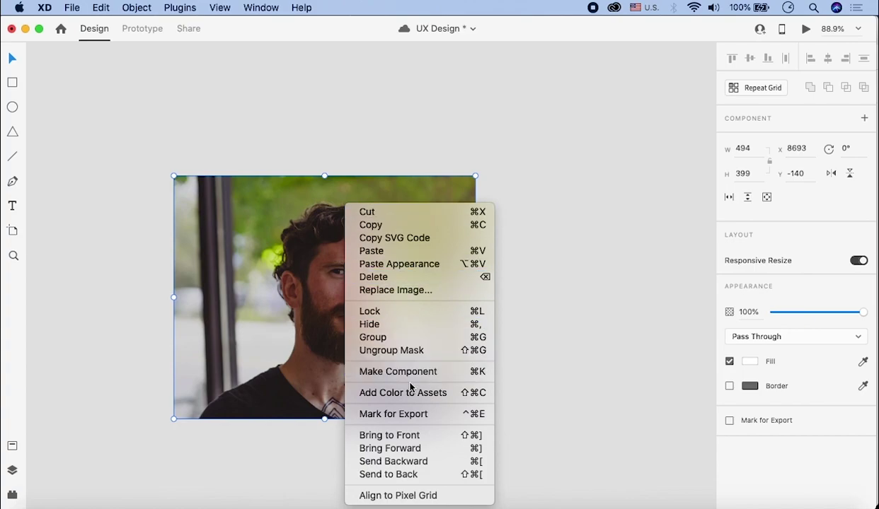
# - Ungroup the masked portrait from its white rectangle and open the photo for editing in Photoshop
pyautogui.click(382, 351)
pyautogui.click(613, 282)
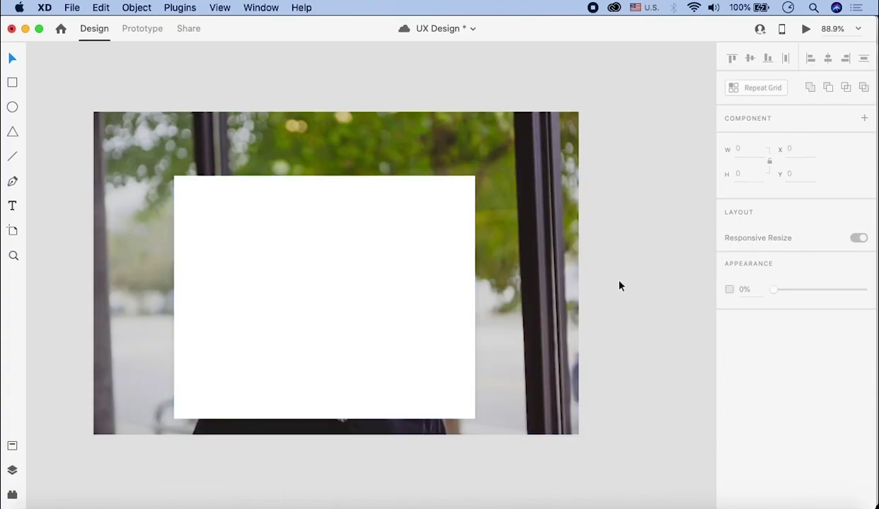
pyautogui.click(401, 232)
pyautogui.click(532, 230)
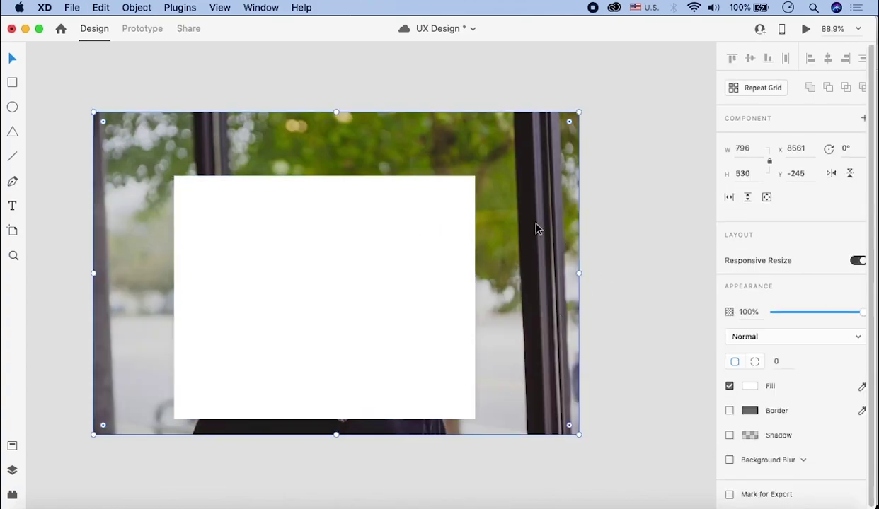
pyautogui.rightClick(503, 149)
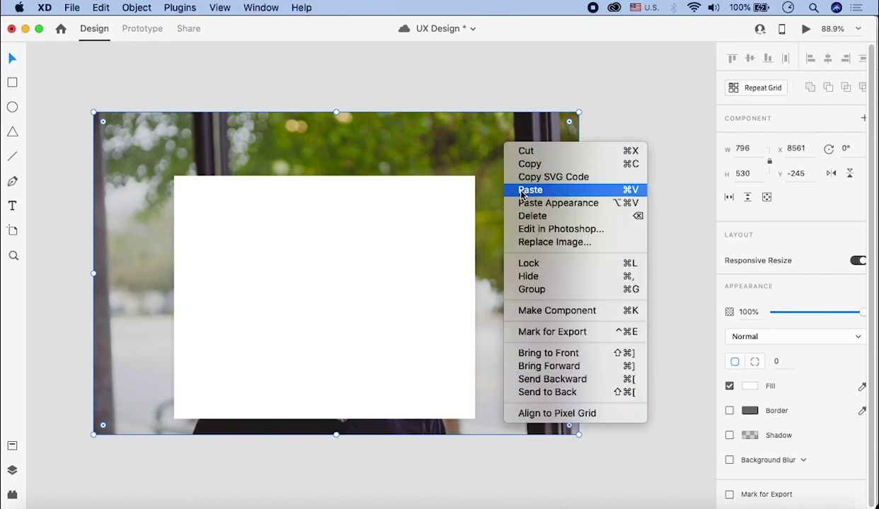
pyautogui.click(527, 229)
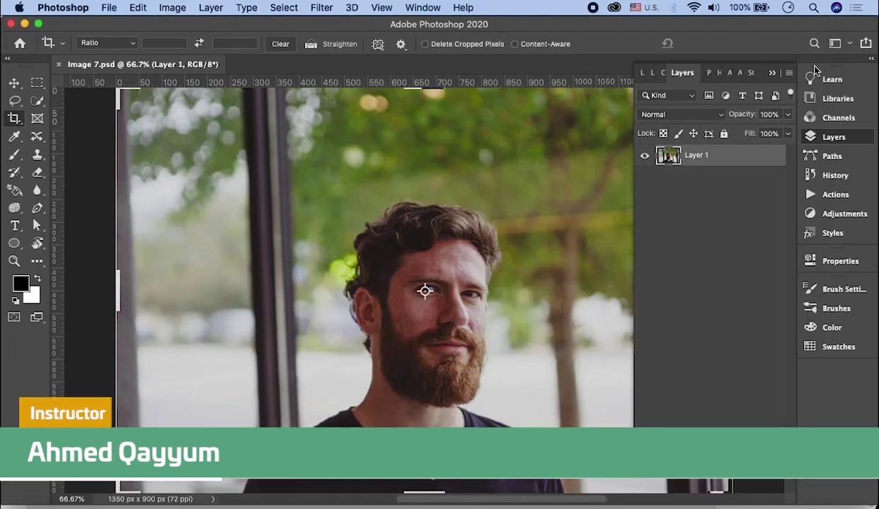
# - Select the man as the subject and add a layer mask that hides the photo's background
pyautogui.click(15, 83)
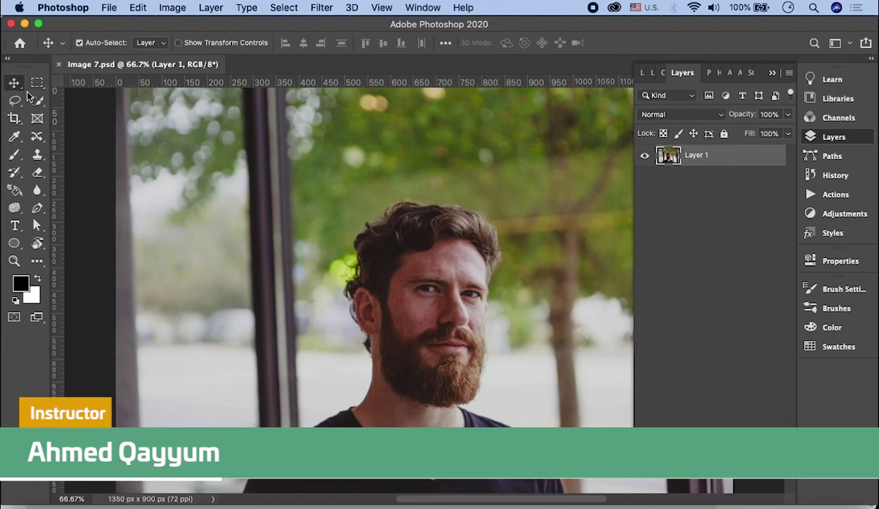
pyautogui.click(38, 103)
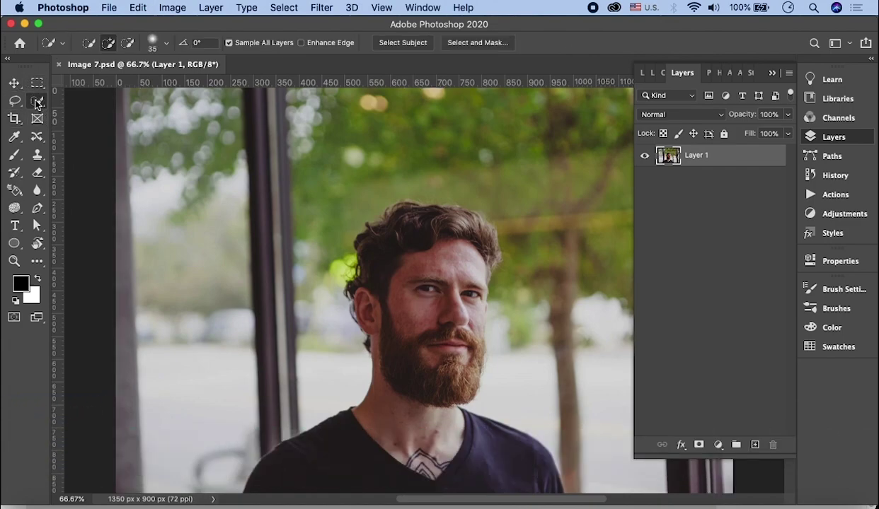
pyautogui.click(405, 44)
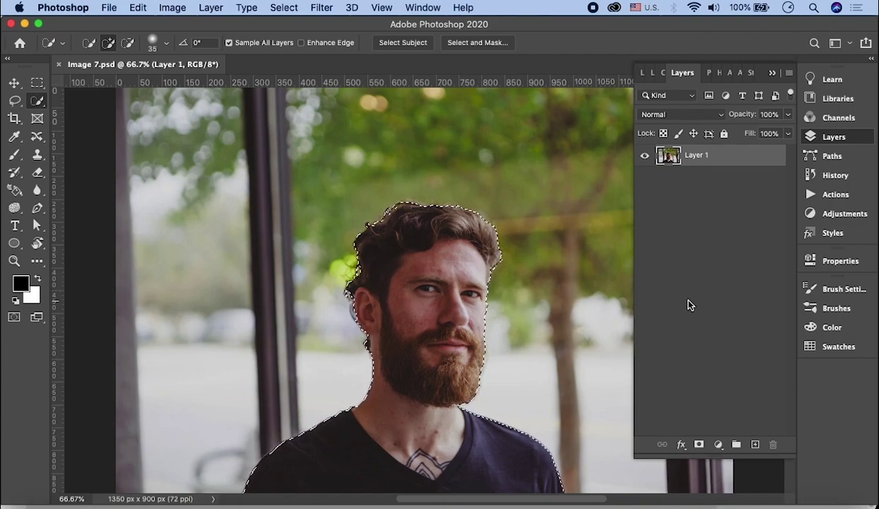
pyautogui.click(698, 446)
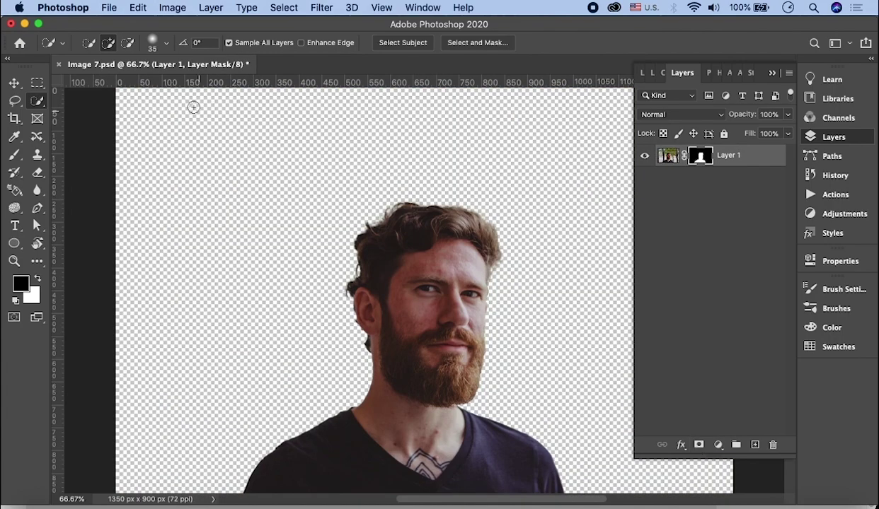
# - Save the masked image and switch back to Adobe XD
pyautogui.click(110, 10)
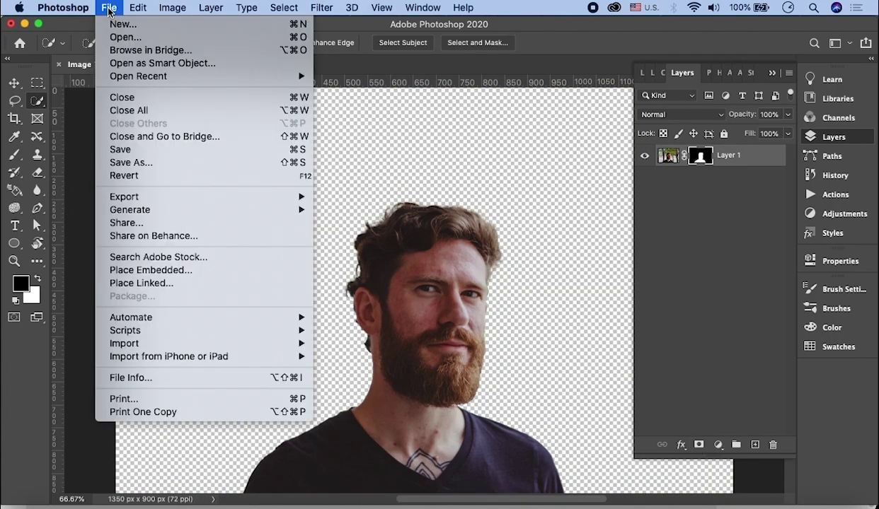
pyautogui.click(126, 150)
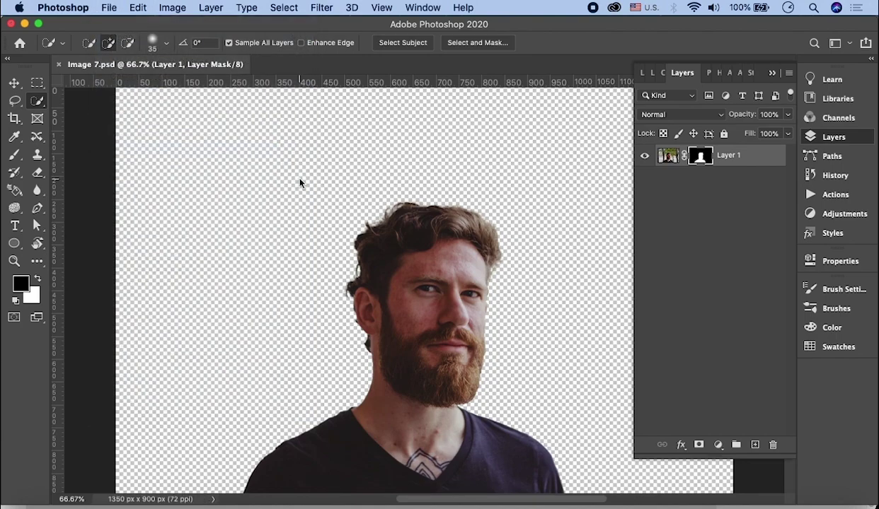
pyautogui.click(283, 502)
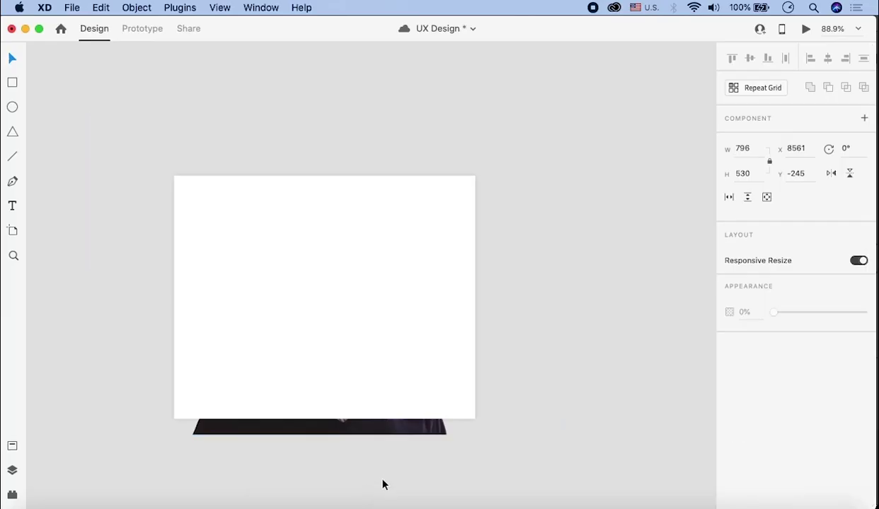
# - Clear the white rectangle away from the cutout portrait and place the portrait in the empty space beside the phone artboards
pyautogui.scroll(-5, 212, 311)
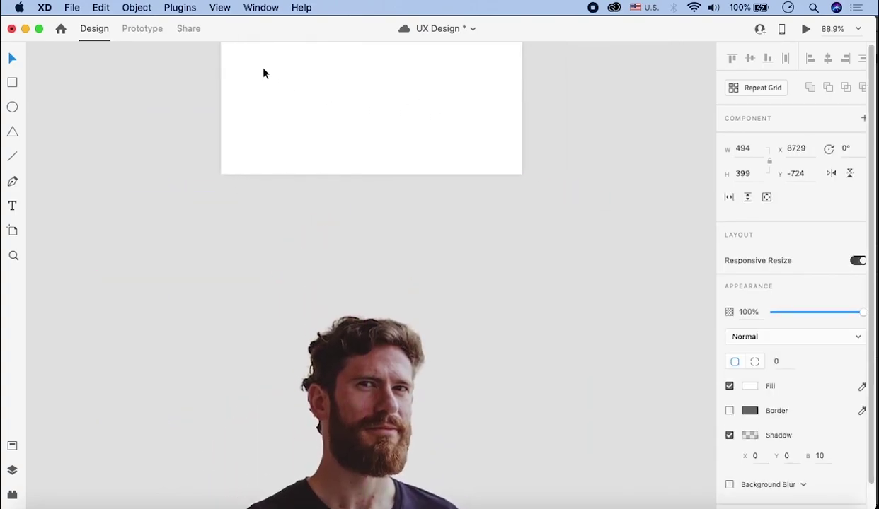
pyautogui.click(290, 106)
pyautogui.scroll(-5, 465, 284)
pyautogui.click(465, 284)
pyautogui.scroll(-5, 369, 265)
pyautogui.moveTo(369, 266); pyautogui.dragTo(488, 319)
pyautogui.hscroll(5, 483, 320)
pyautogui.click(527, 208)
pyautogui.scroll(5, 495, 328)
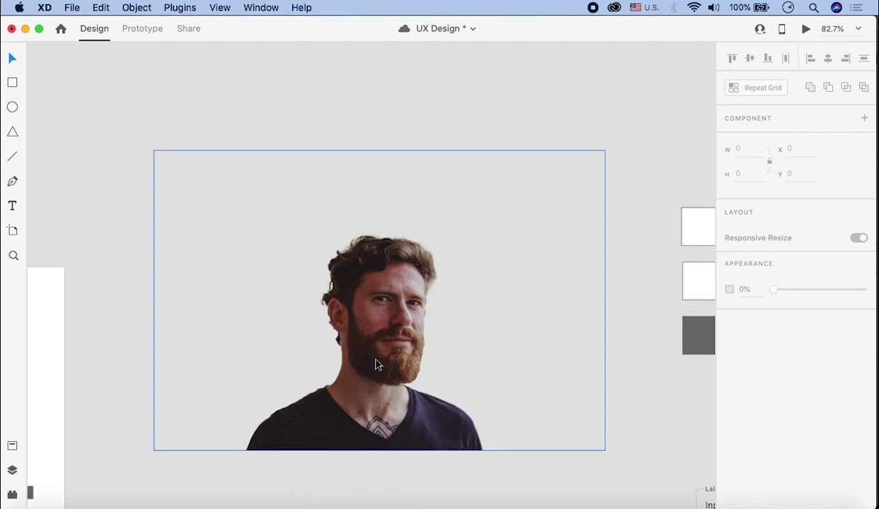
# - Reopen the cutout portrait in Photoshop and add a Vibrance adjustment layer with vibrance set to -75
pyautogui.rightClick(387, 227)
pyautogui.click(406, 316)
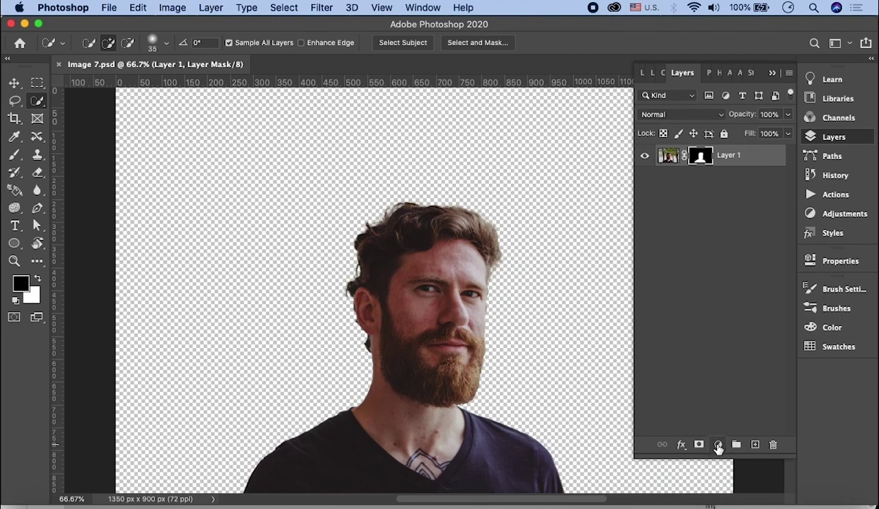
pyautogui.click(718, 444)
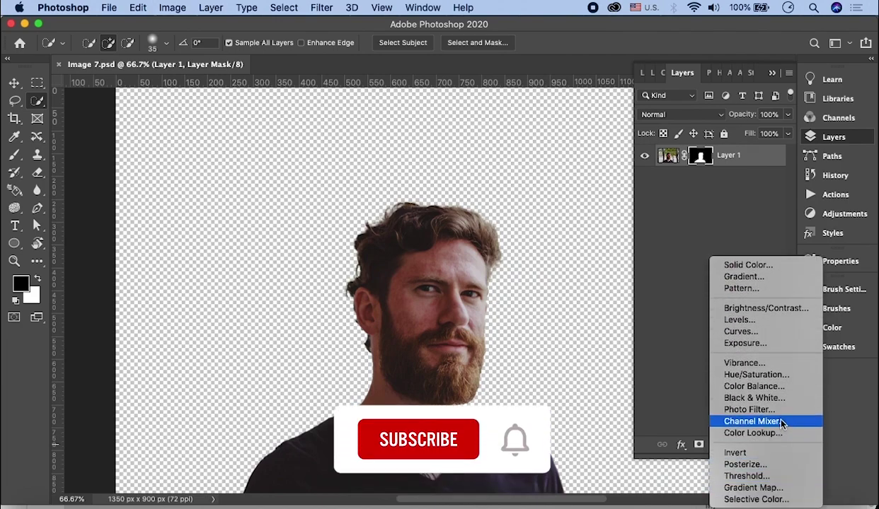
pyautogui.click(756, 365)
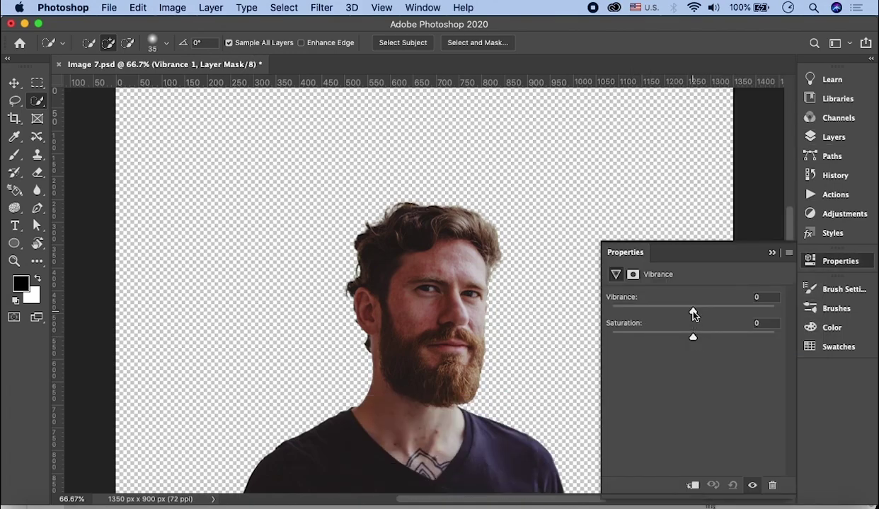
pyautogui.moveTo(686, 315); pyautogui.dragTo(633, 313)
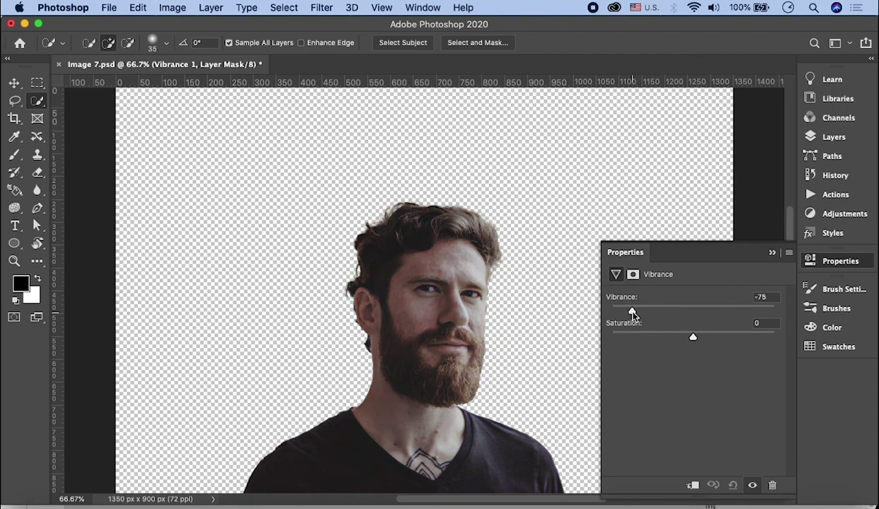
# - Save the desaturated portrait and return to the UX Design document in Adobe XD
pyautogui.click(110, 8)
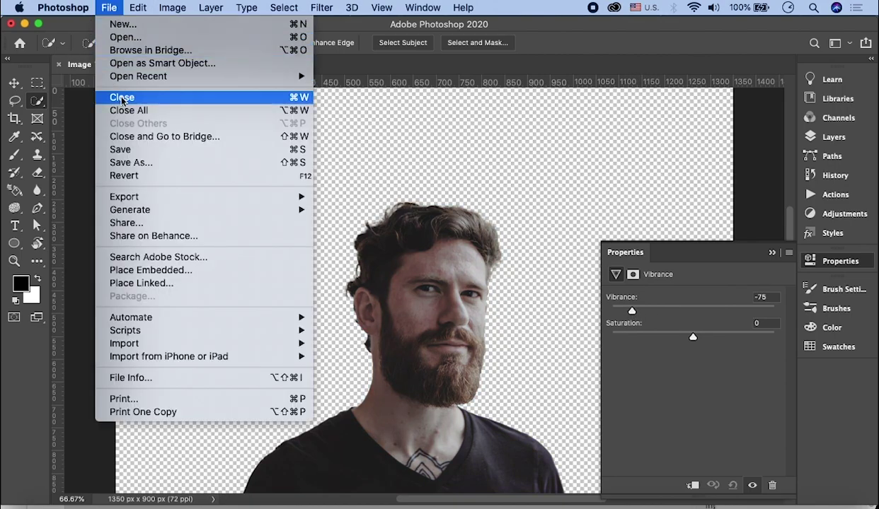
pyautogui.click(120, 149)
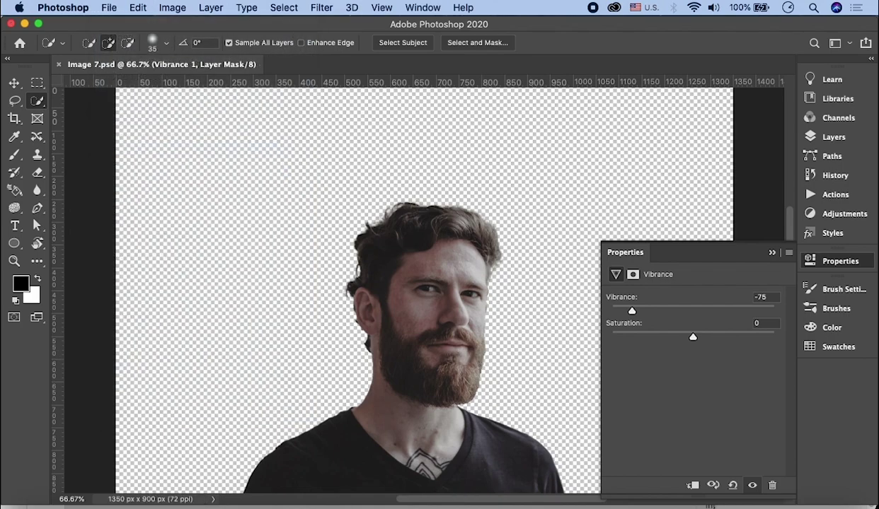
pyautogui.click(275, 504)
pyautogui.click(443, 476)
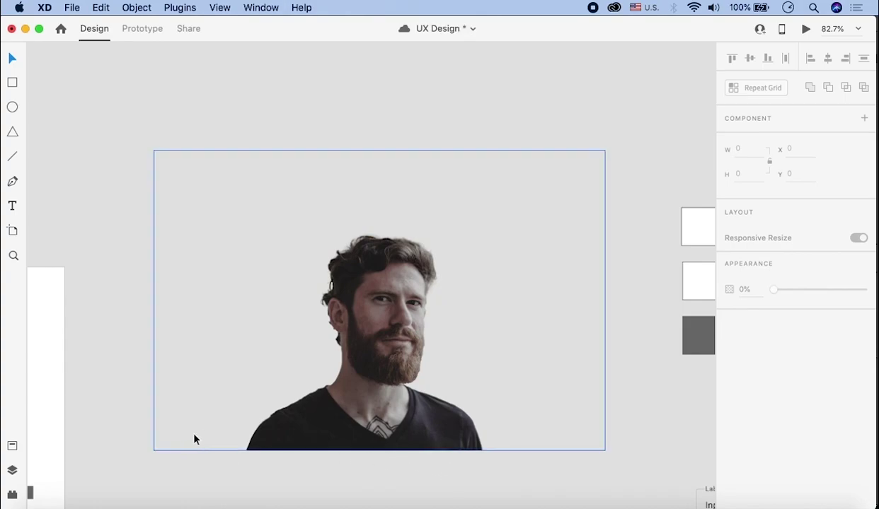
pyautogui.scroll(-5, 298, 431)
pyautogui.hscroll(-3, 338, 368)
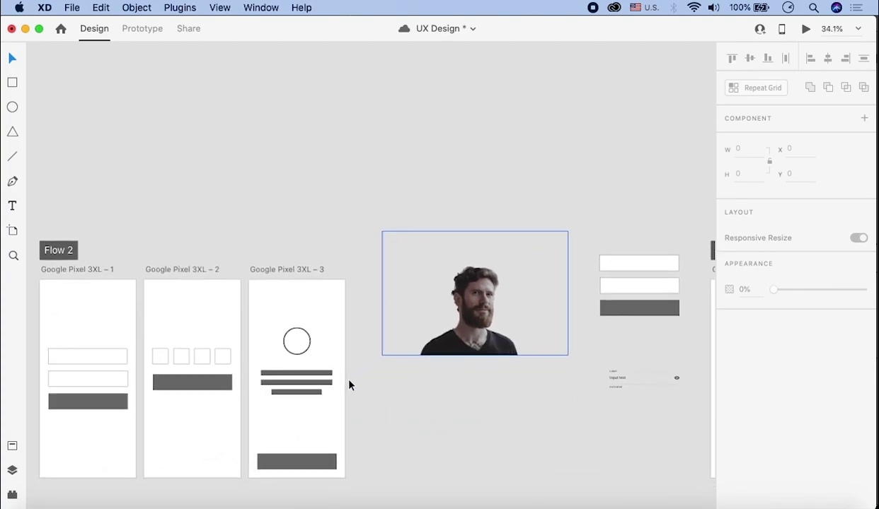
pyautogui.hscroll(5, 349, 386)
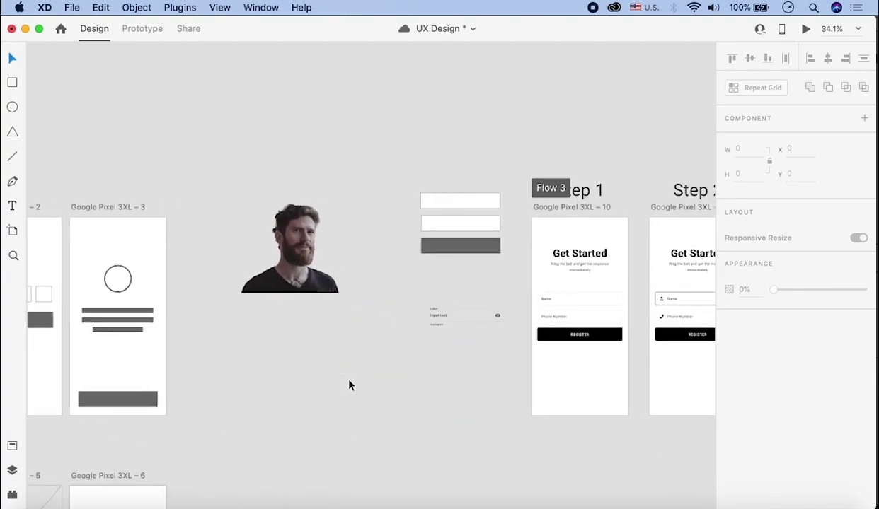
pyautogui.hscroll(5, 349, 384)
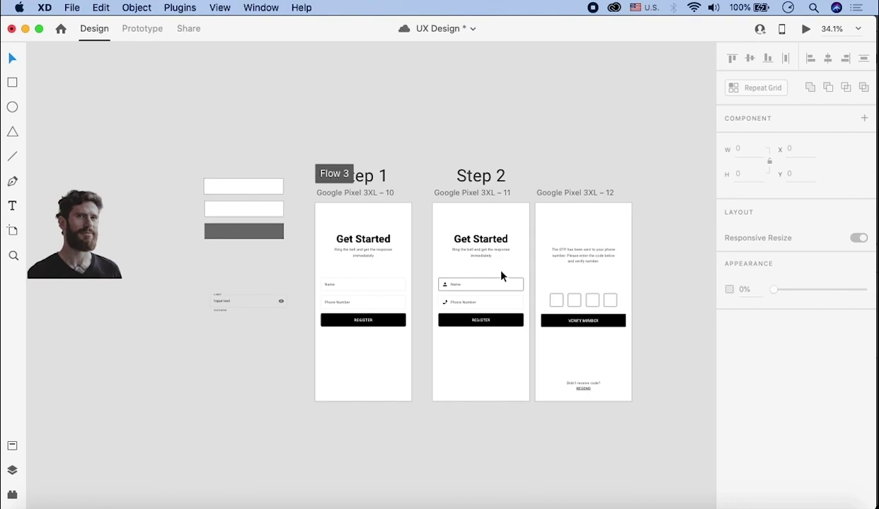
pyautogui.scroll(3, 564, 277)
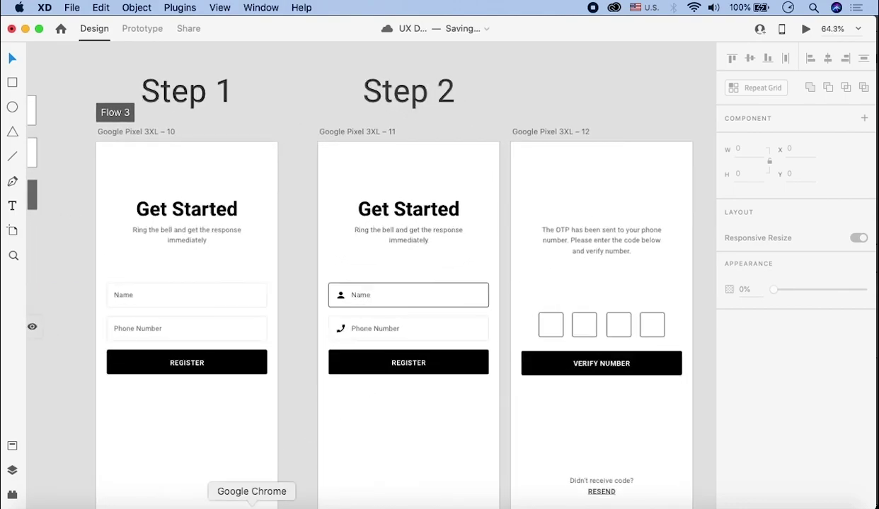
# - Switch to Chrome and search the Material icons library for "home"
pyautogui.click(265, 499)
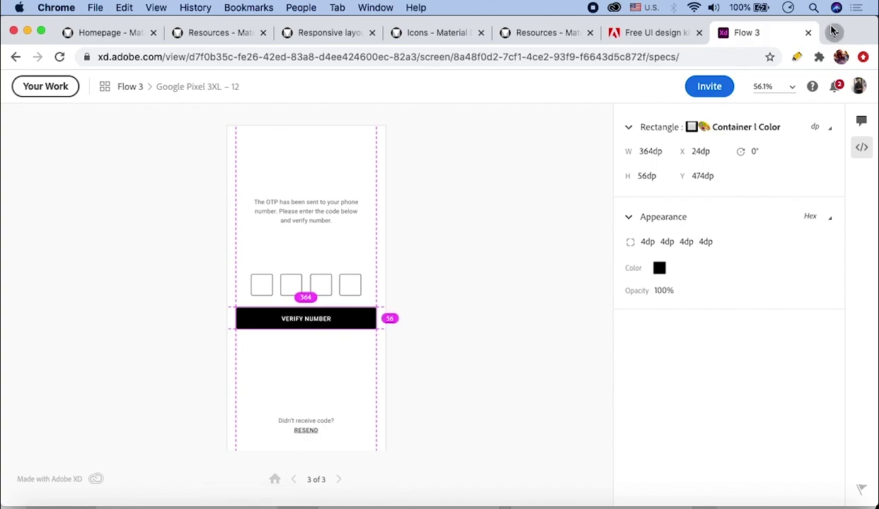
pyautogui.click(832, 32)
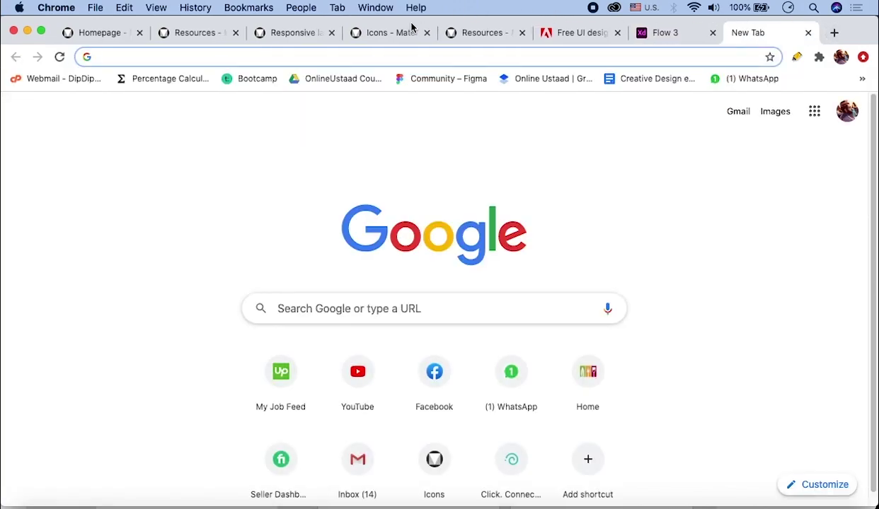
pyautogui.click(400, 32)
pyautogui.doubleClick(99, 145)
pyautogui.write('home')
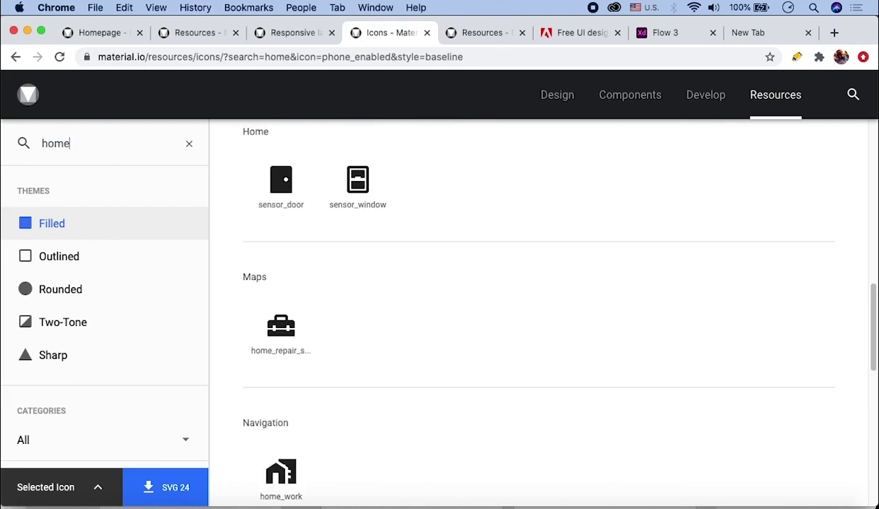
# - Pick the filled home icon in the Action category and download it as home-24px.svg to the Desktop
pyautogui.scroll(10, 322, 332)
pyautogui.scroll(-4, 322, 333)
pyautogui.click(289, 337)
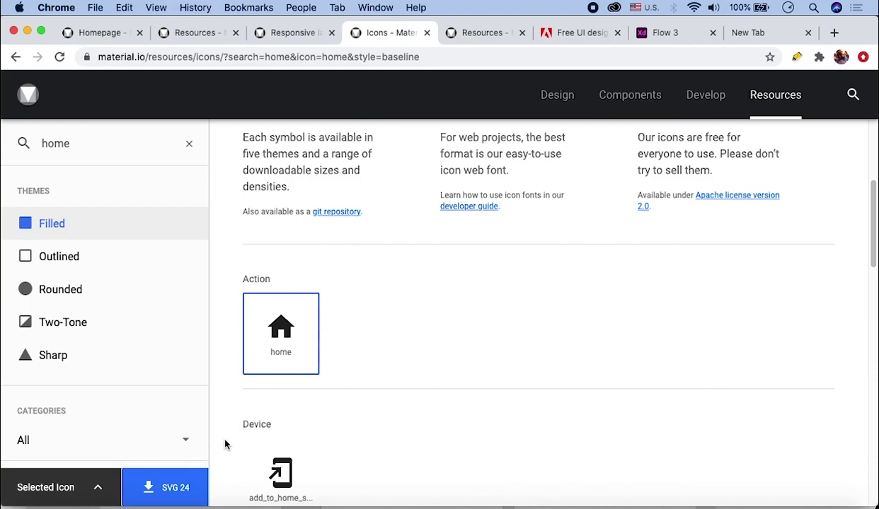
pyautogui.click(176, 496)
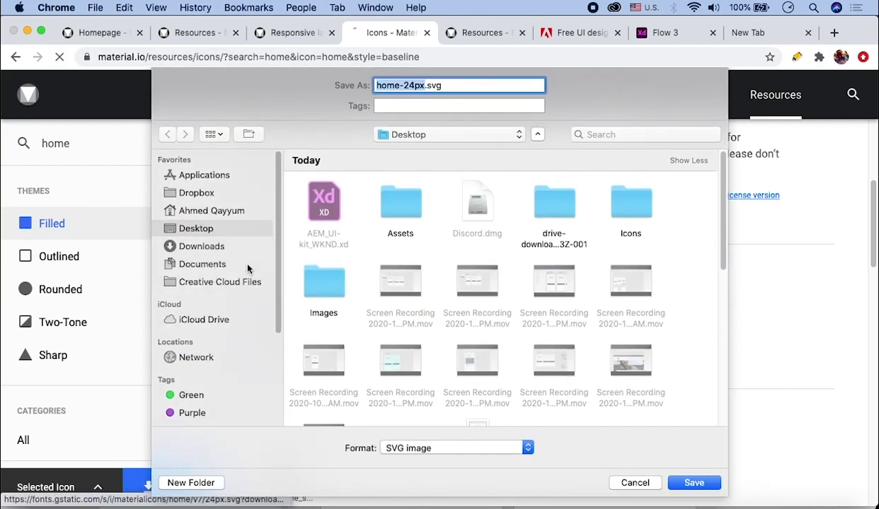
pyautogui.click(694, 483)
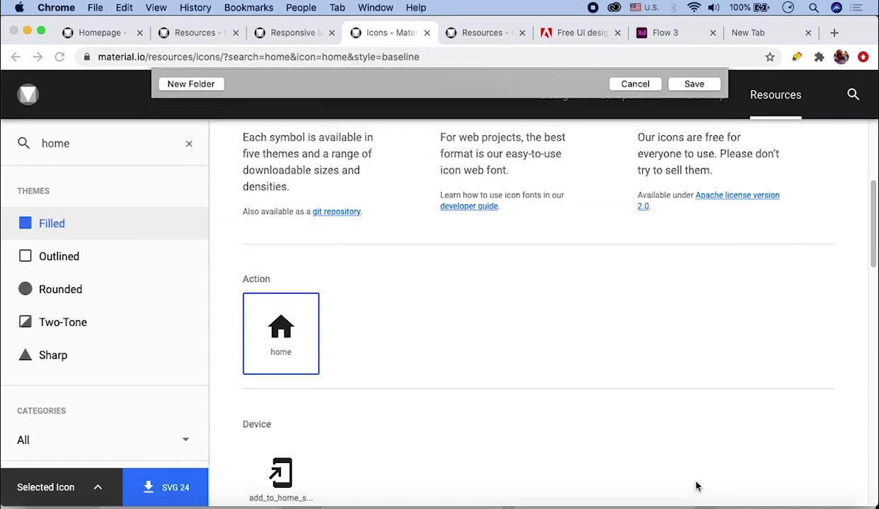
# - Show the downloaded home-24px.svg in Finder, open it in Illustrator and close the Finder window
pyautogui.click(147, 490)
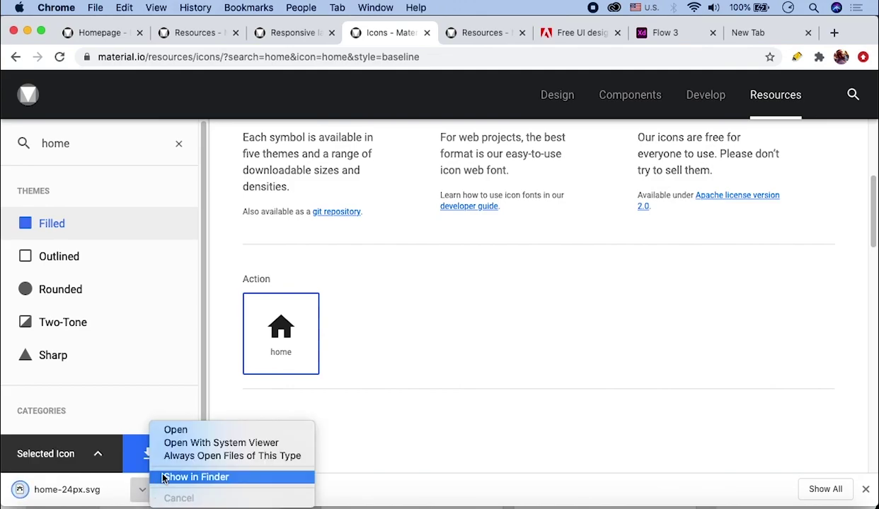
pyautogui.click(166, 476)
pyautogui.moveTo(513, 159); pyautogui.dragTo(193, 503)
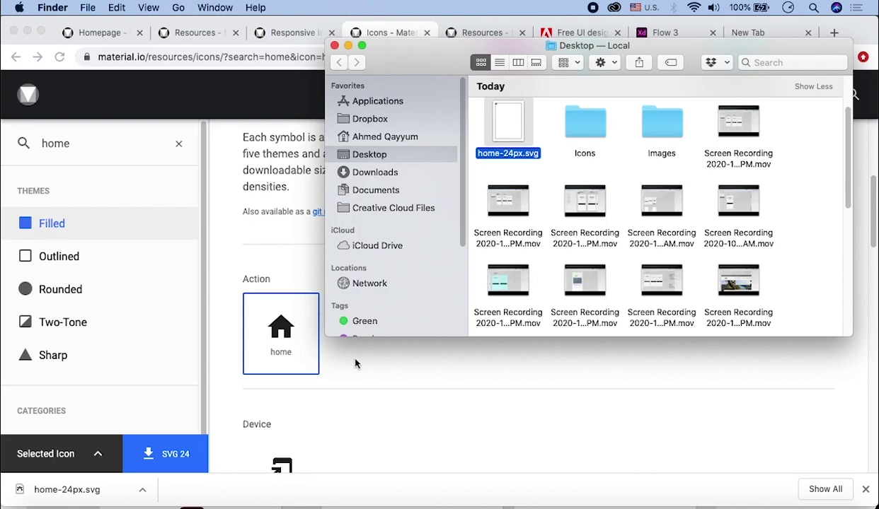
pyautogui.click(334, 45)
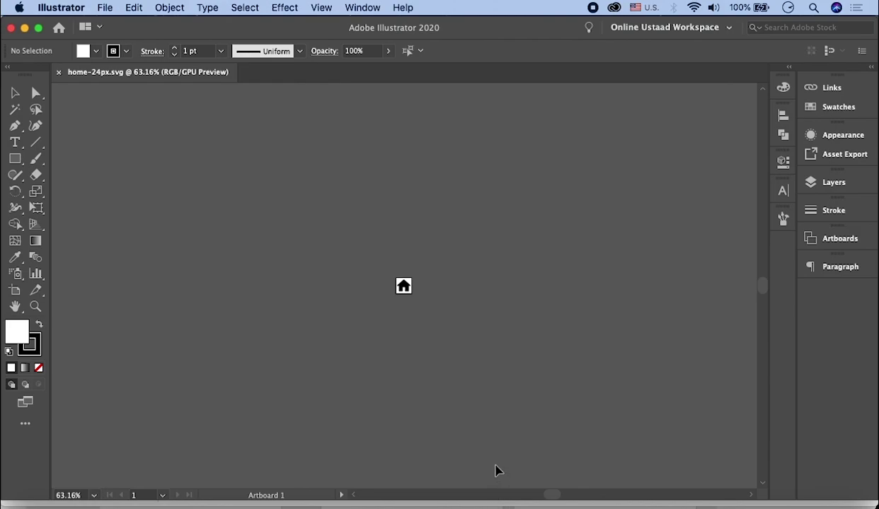
pyautogui.scroll(10, 404, 271)
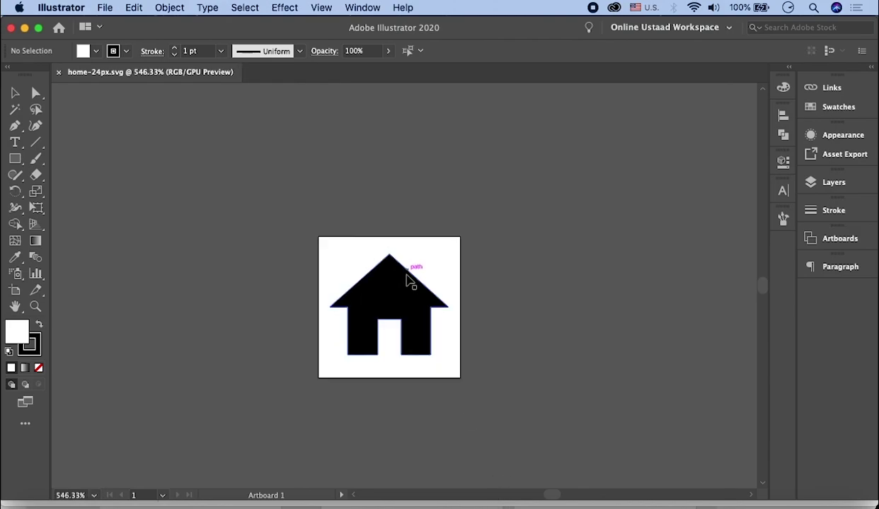
pyautogui.scroll(5, 409, 312)
pyautogui.scroll(-2, 409, 314)
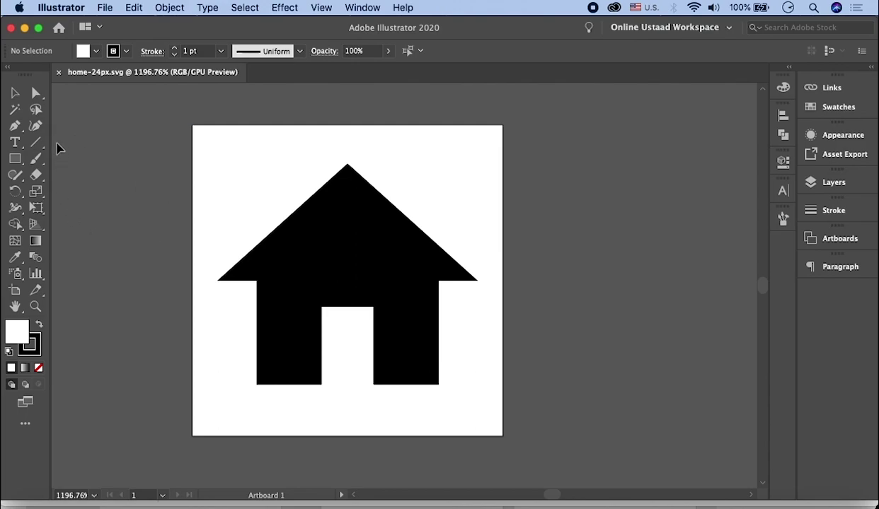
# - With Direct Selection, move the two outer roof corners of the house path inward onto the wall corners
pyautogui.click(36, 93)
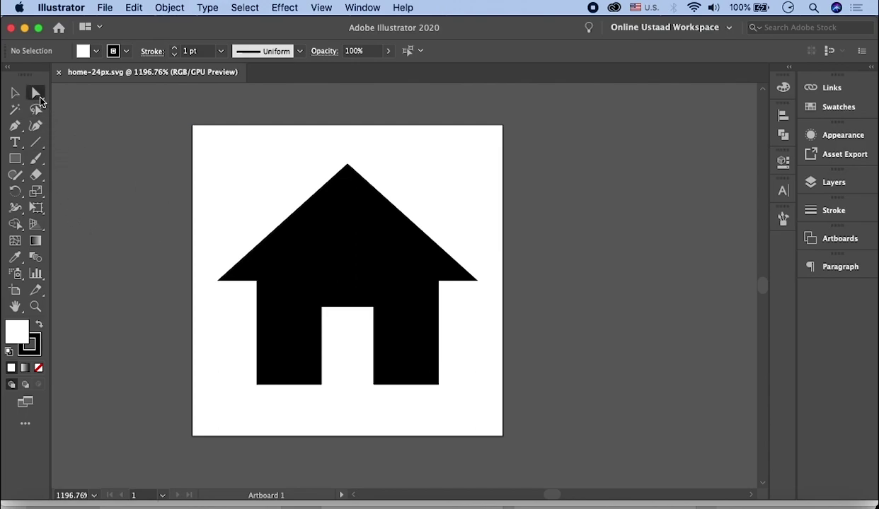
pyautogui.click(271, 271)
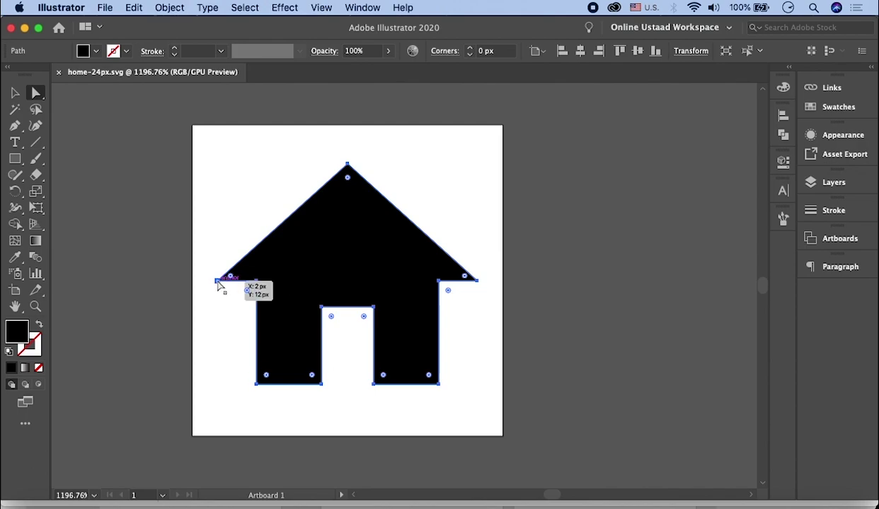
pyautogui.click(218, 282)
pyautogui.moveTo(218, 282); pyautogui.dragTo(256, 281)
pyautogui.moveTo(477, 281); pyautogui.dragTo(439, 281)
pyautogui.press('super+minus')
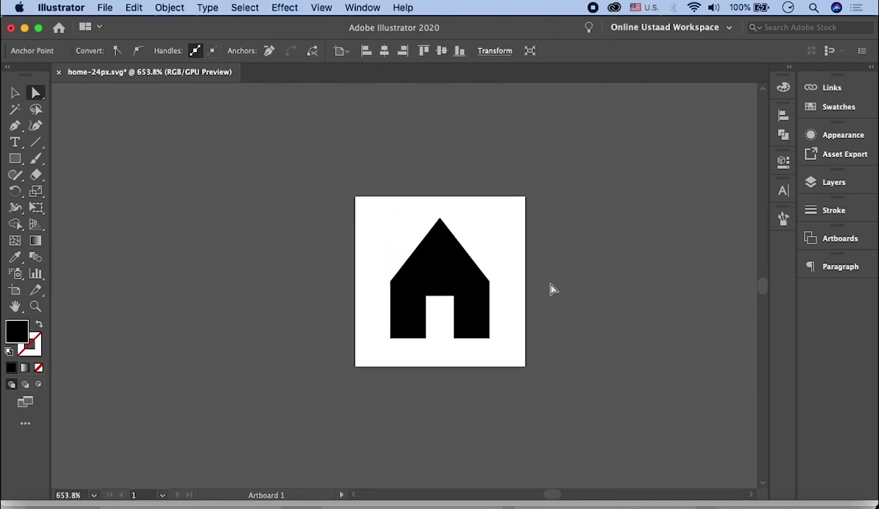
# - Raise the left and right roof corners of the house to make the roof slope shallower
pyautogui.press('super+0')
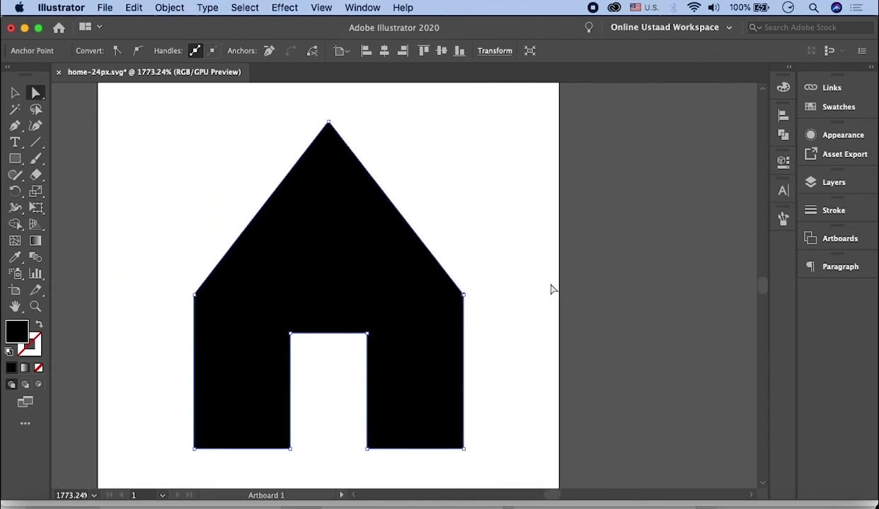
pyautogui.moveTo(194, 294); pyautogui.dragTo(196, 242)
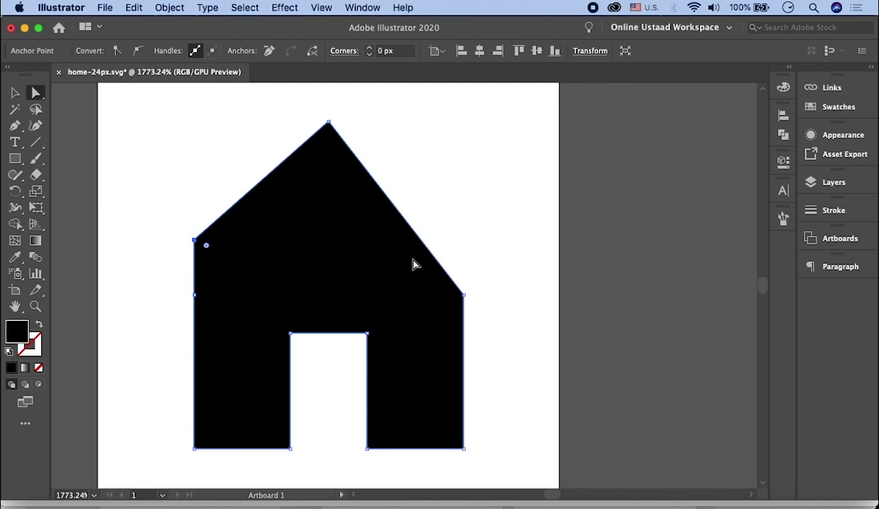
pyautogui.moveTo(463, 294); pyautogui.dragTo(457, 240)
# - Show the rulers and place a horizontal guide level with the left roof corner
pyautogui.scroll(3, 469, 296)
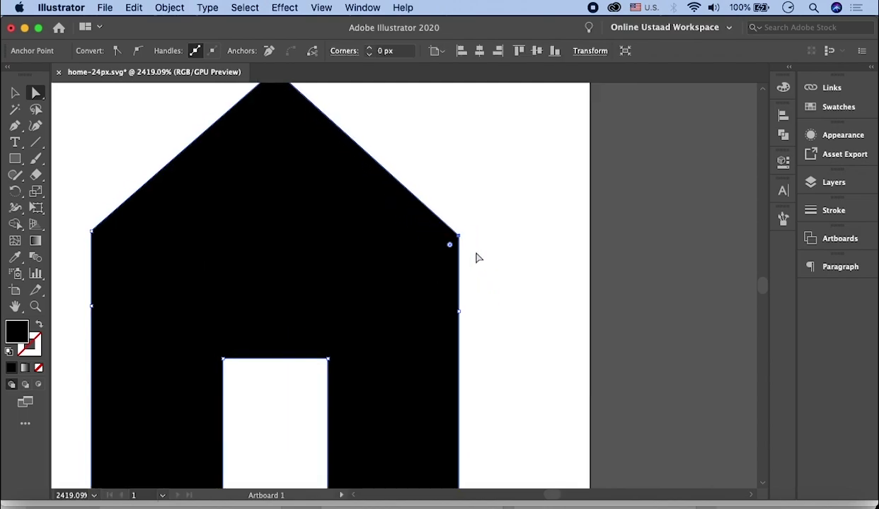
pyautogui.scroll(3, 467, 249)
pyautogui.hscroll(-3, 467, 249)
pyautogui.click(319, 8)
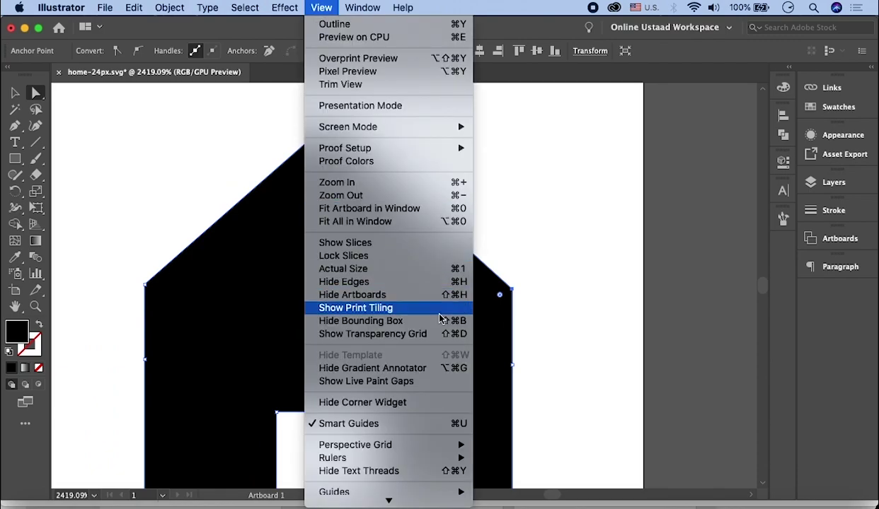
pyautogui.moveTo(460, 457)
pyautogui.click(491, 459)
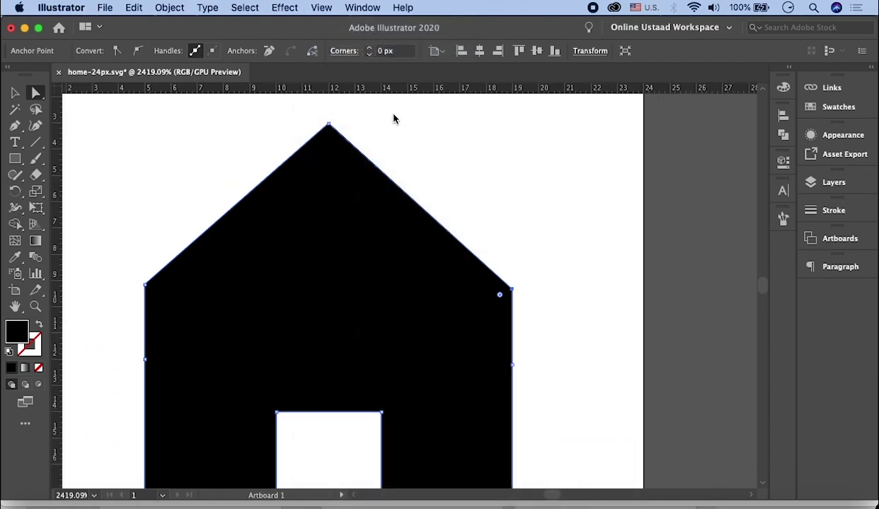
pyautogui.moveTo(363, 88); pyautogui.dragTo(340, 290)
# - Raise the right roof corner onto the horizontal guide and deselect the house path
pyautogui.scroll(5, 514, 292)
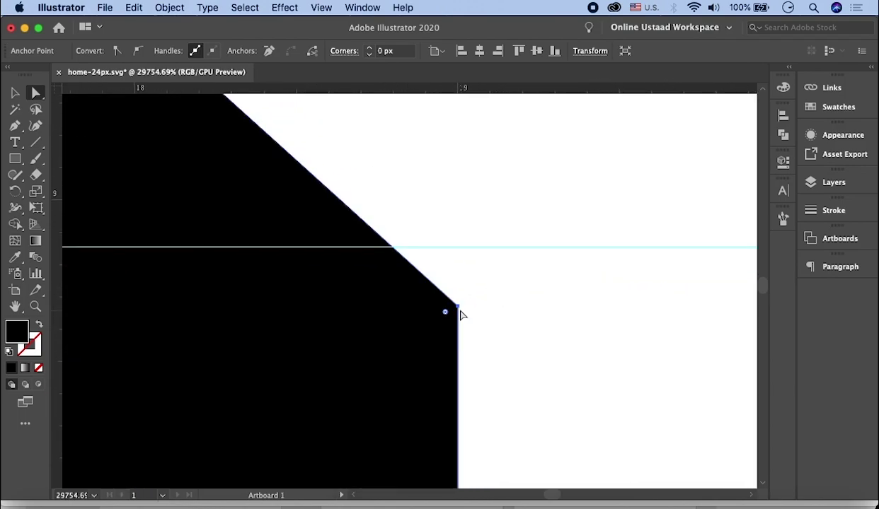
pyautogui.moveTo(460, 307); pyautogui.dragTo(460, 253)
pyautogui.scroll(-10, 493, 290)
pyautogui.scroll(3, 493, 290)
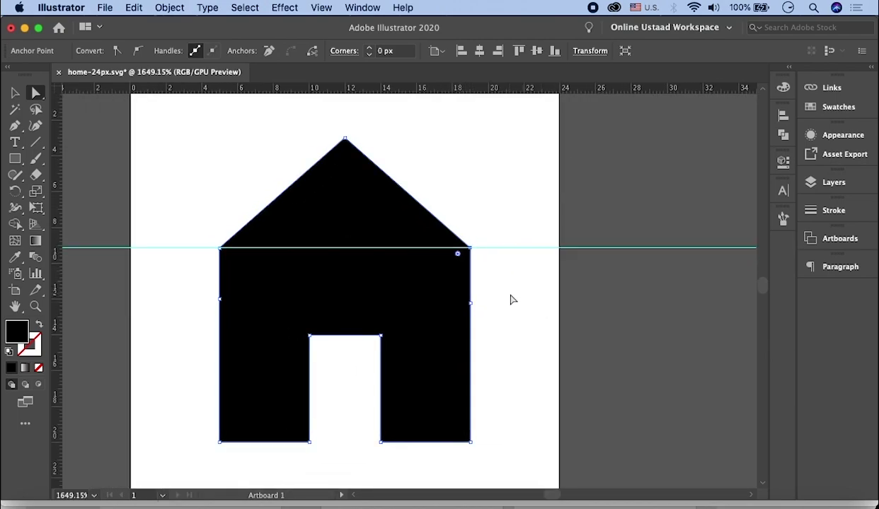
pyautogui.press('v')
pyautogui.click(513, 300)
pyautogui.scroll(-5, 391, 228)
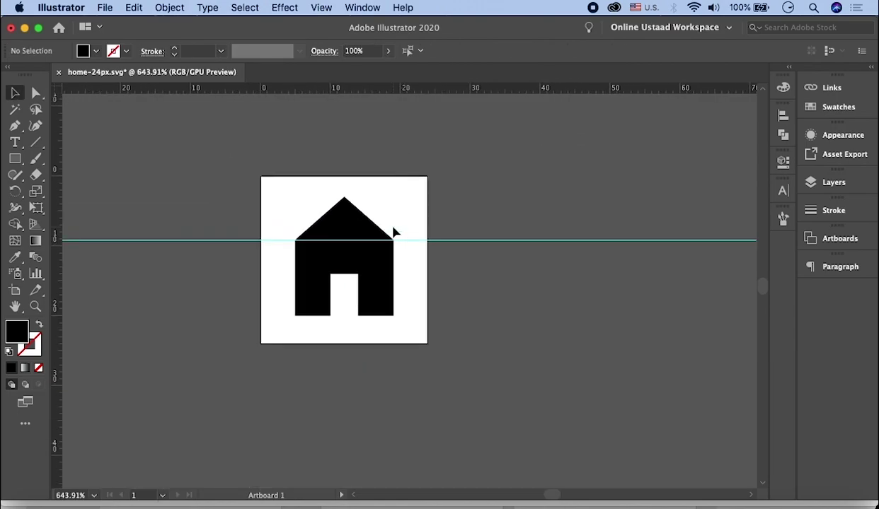
pyautogui.scroll(3, 326, 256)
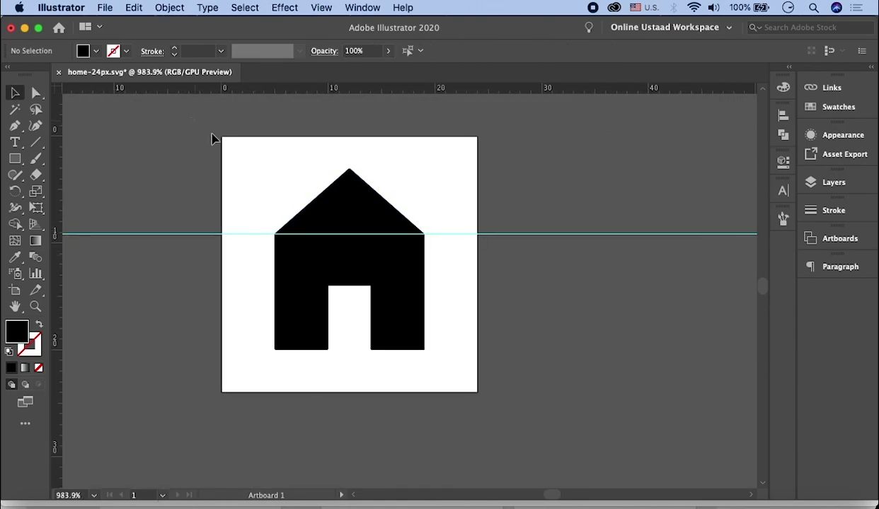
# - Copy all the edited home icon artwork and paste it into the Google Pixel 3XL – 11 artboard in Adobe XD
pyautogui.press('super+a')
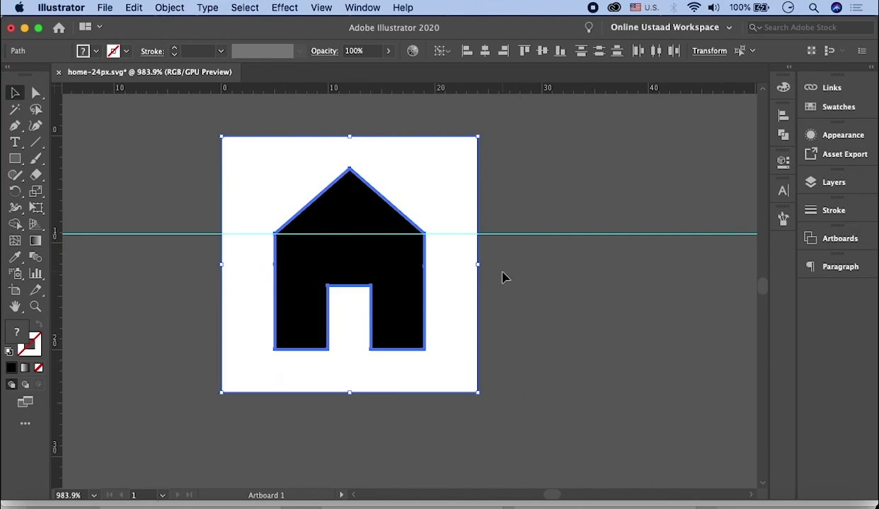
pyautogui.press('shift+super+b')
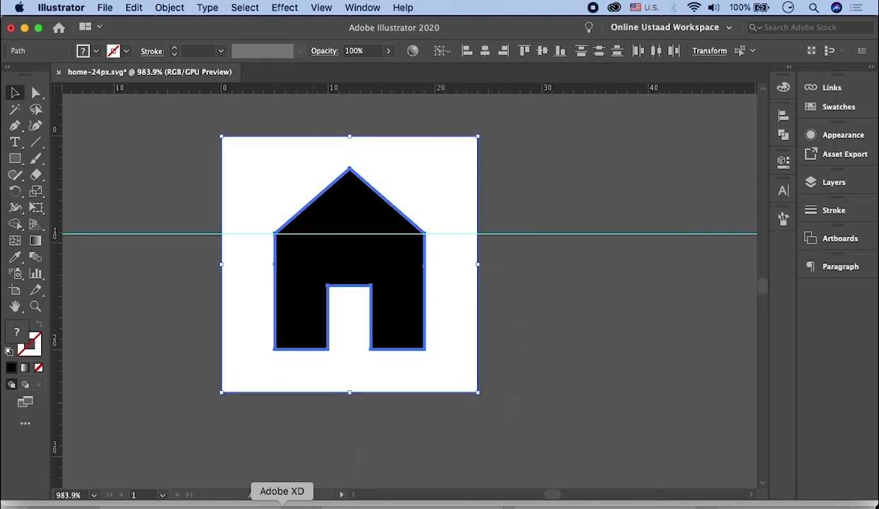
pyautogui.click(271, 504)
pyautogui.press('super+c')
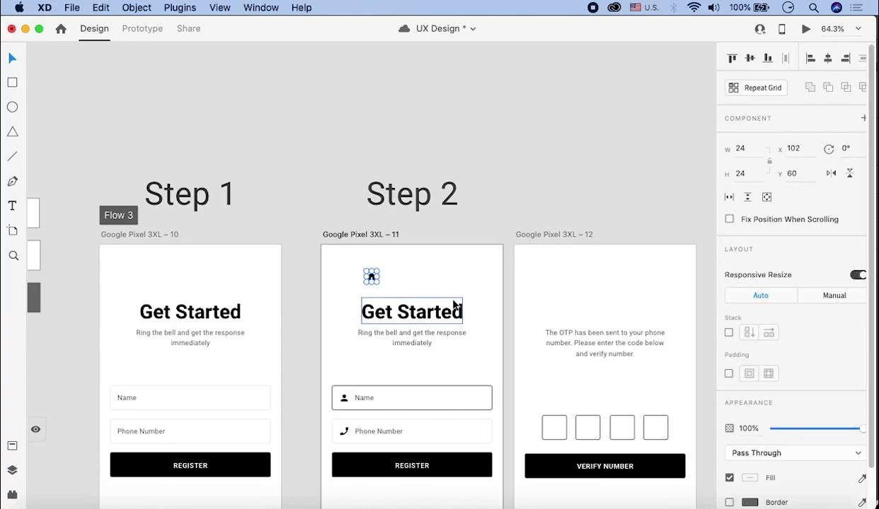
# - Move the pasted home icon off its artboard onto the empty pasteboard above the Google Pixel 3XL – 12 screen
pyautogui.scroll(3, 404, 217)
pyautogui.scroll(5, 404, 217)
pyautogui.moveTo(339, 382); pyautogui.dragTo(444, 204)
pyautogui.scroll(-5, 363, 261)
pyautogui.hscroll(2, 387, 249)
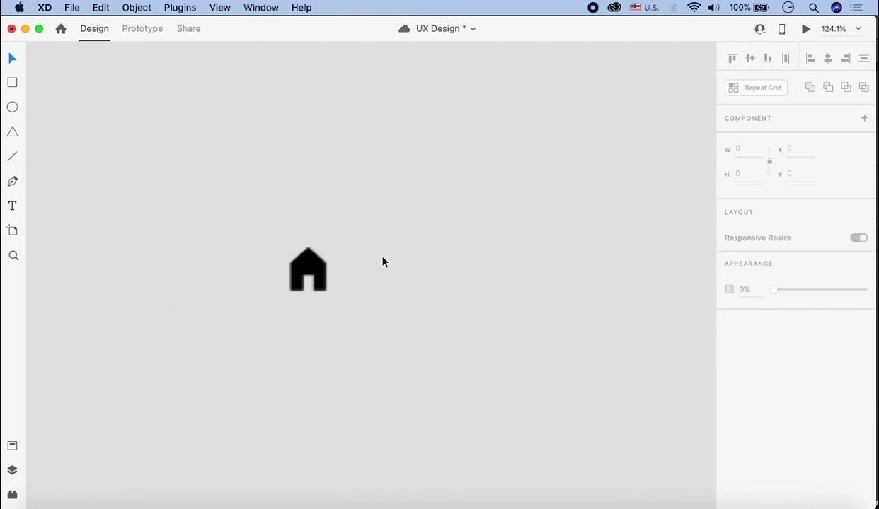
# - Select the house path inside the icon group and change its fill to grey #6C6C6C
pyautogui.scroll(10, 300, 294)
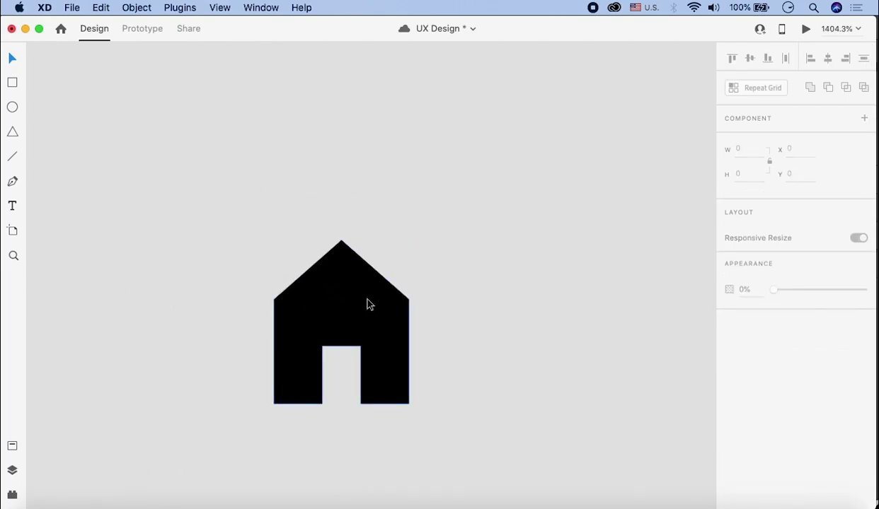
pyautogui.doubleClick(366, 303)
pyautogui.click(750, 385)
pyautogui.moveTo(587, 424); pyautogui.dragTo(581, 390)
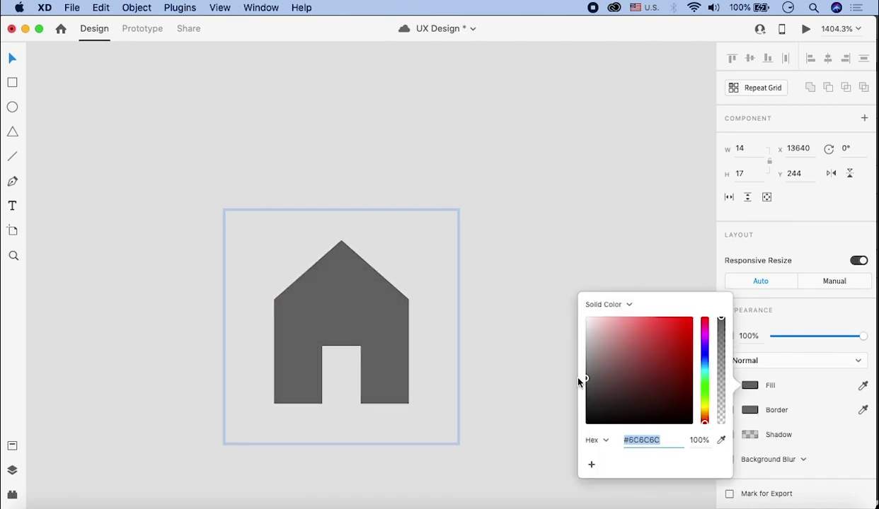
# - Select the whole icon group, move it to about X 13642, Y 246 on the pasteboard, and undo the last extra adjustment
pyautogui.click(496, 267)
pyautogui.scroll(-5, 496, 267)
pyautogui.scroll(3, 535, 283)
pyautogui.moveTo(297, 181); pyautogui.dragTo(448, 346)
pyautogui.moveTo(373, 275); pyautogui.dragTo(412, 302)
pyautogui.moveTo(467, 243); pyautogui.dragTo(518, 373)
pyautogui.press('super+z')
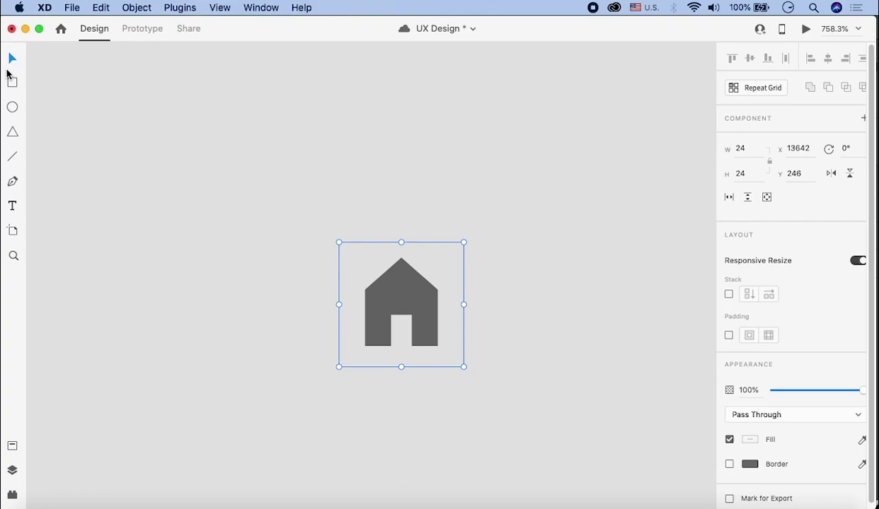
# - Save the UX Design document and return to the portrait image on the pasteboard
pyautogui.press('cmd+s')
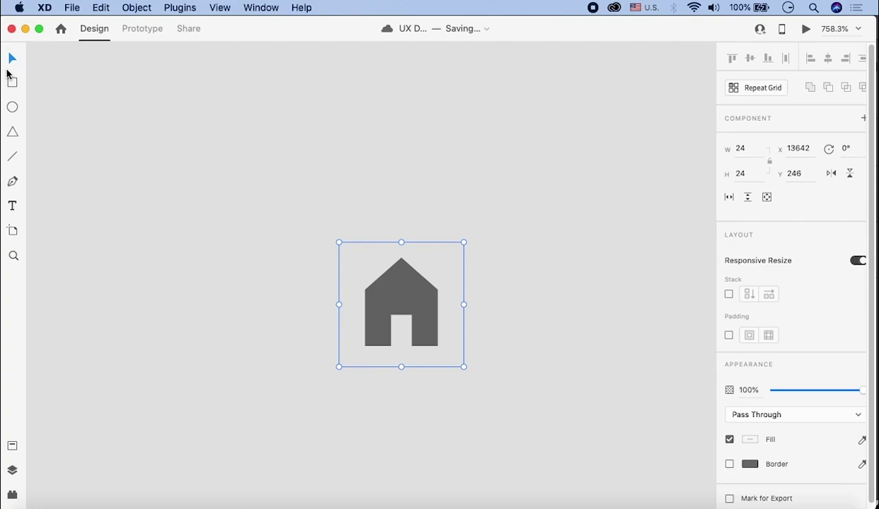
pyautogui.scroll(-15, 233, 173)
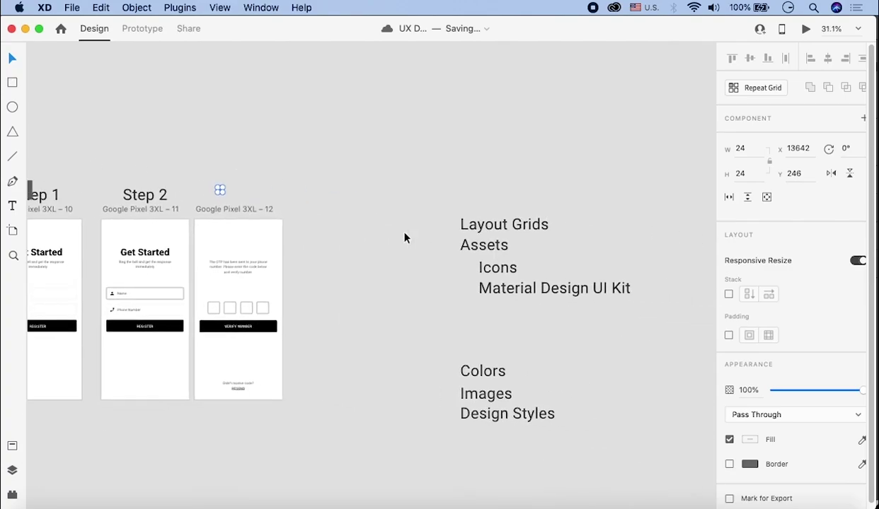
pyautogui.hscroll(-15, 404, 237)
pyautogui.scroll(8, 411, 213)
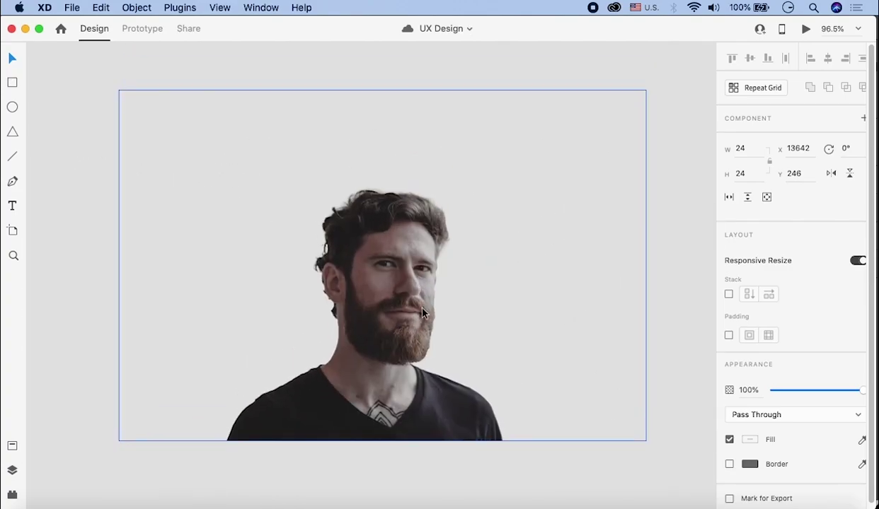